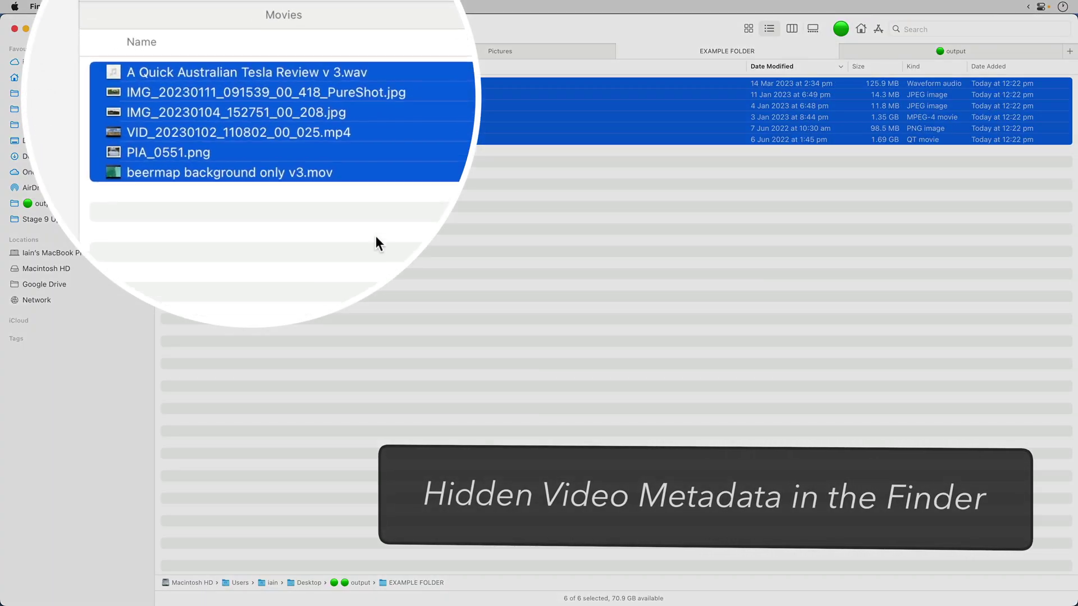
# Inspect the .wav, the JPG and VID_20230102_110802_00_025.mp4, viewing the video's info panel
pyautogui.click(376, 243)
pyautogui.click(331, 82)
pyautogui.click(320, 112)
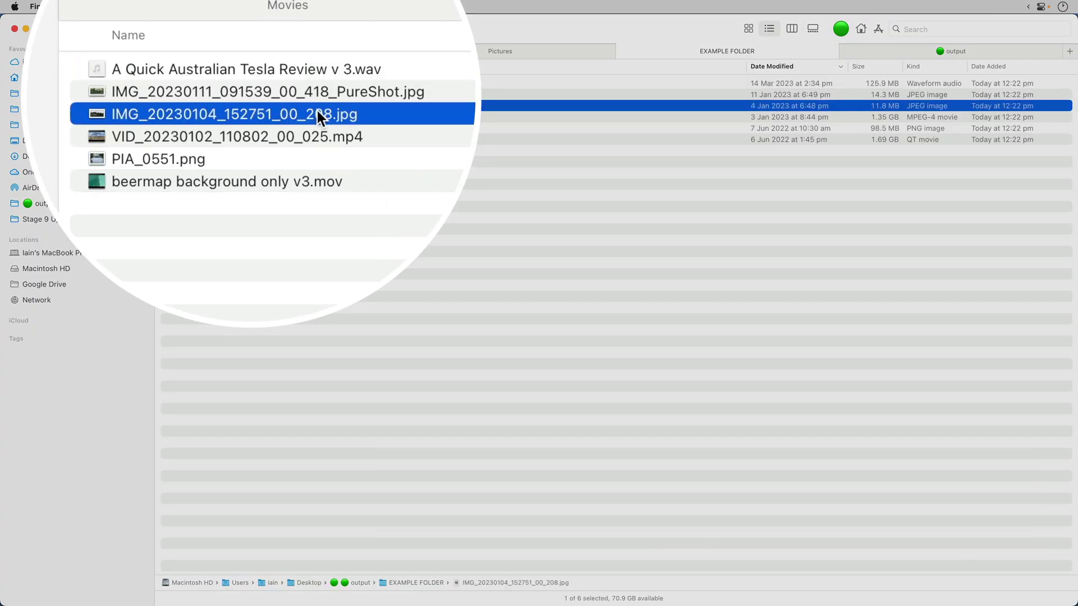
pyautogui.click(325, 136)
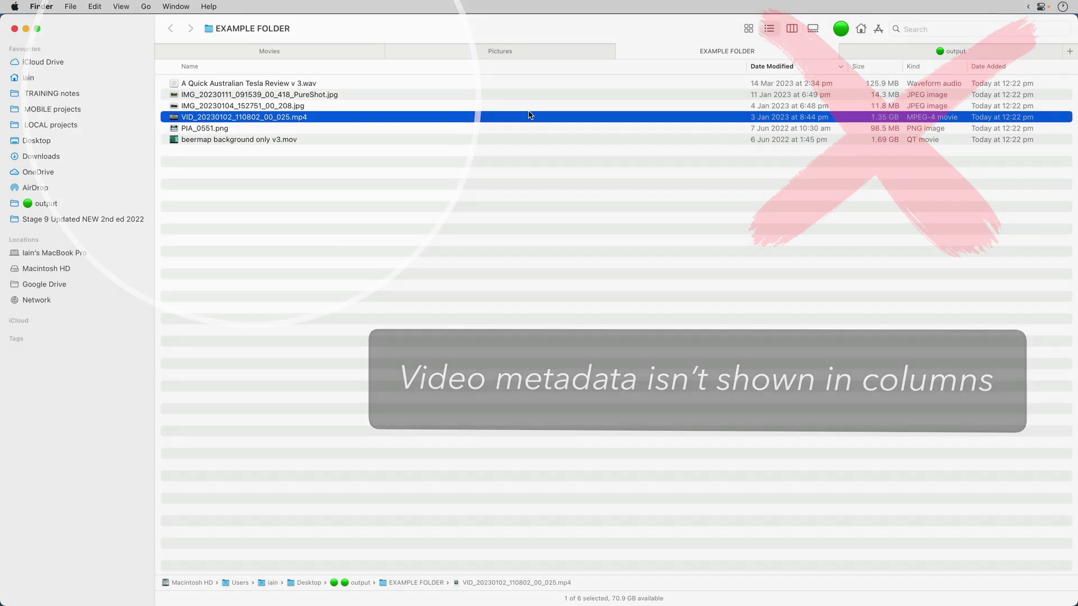
pyautogui.press('super+i')
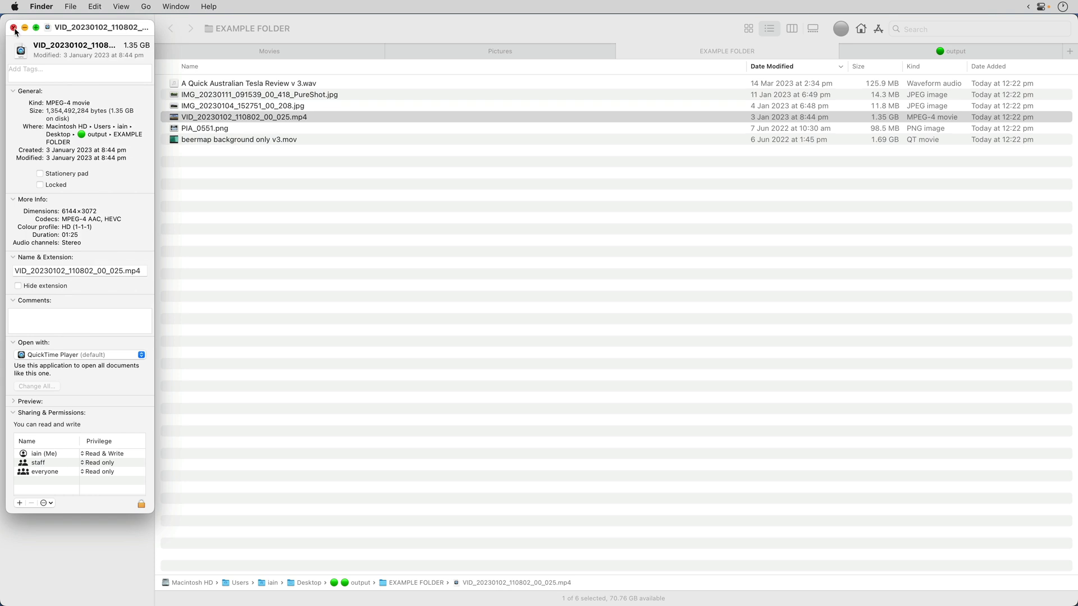
pyautogui.click(14, 28)
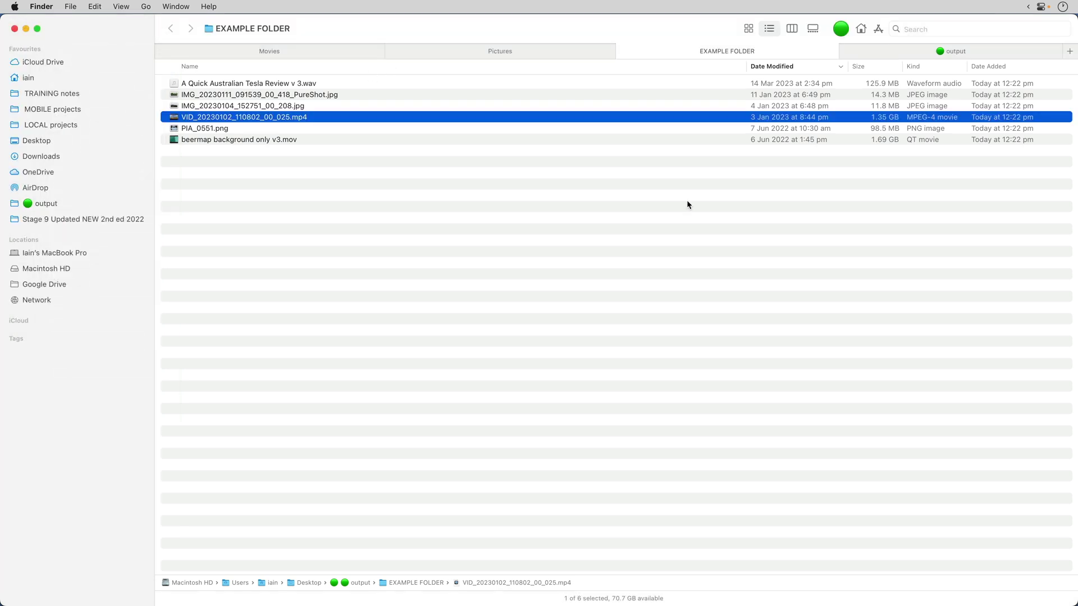
pyautogui.rightClick(640, 66)
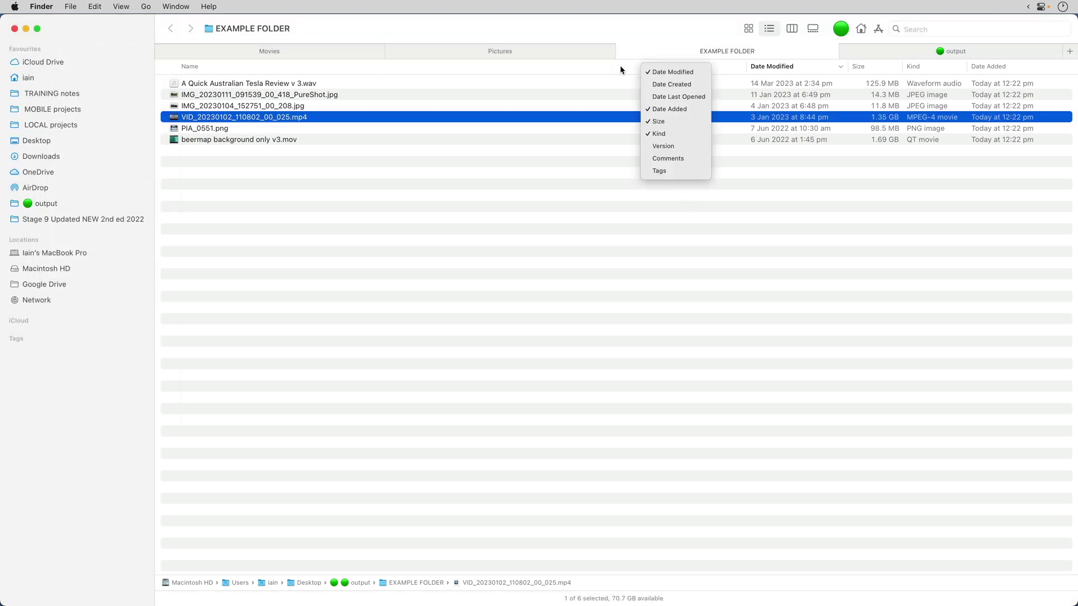
pyautogui.click(623, 69)
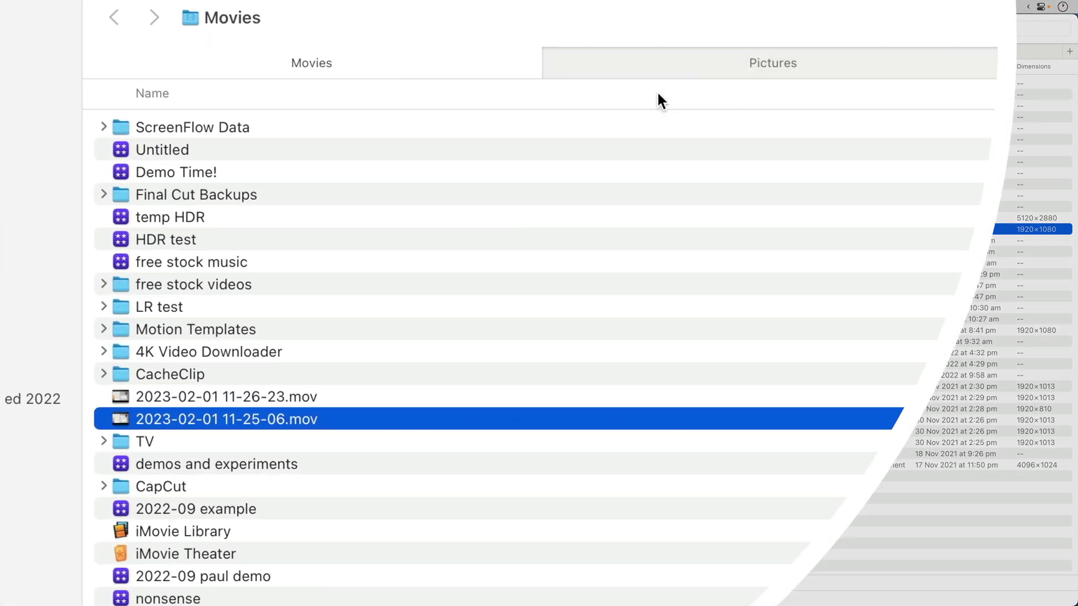
# Add Codecs and Duration columns to Movies, sort by Codecs, and widen Codecs to show full names
pyautogui.rightClick(559, 79)
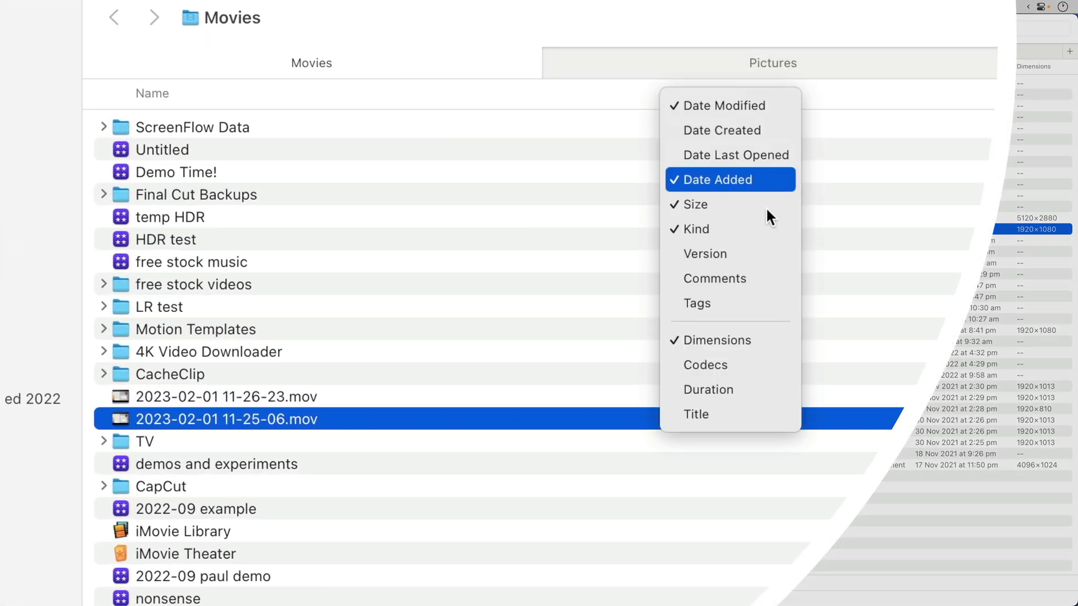
pyautogui.click(774, 366)
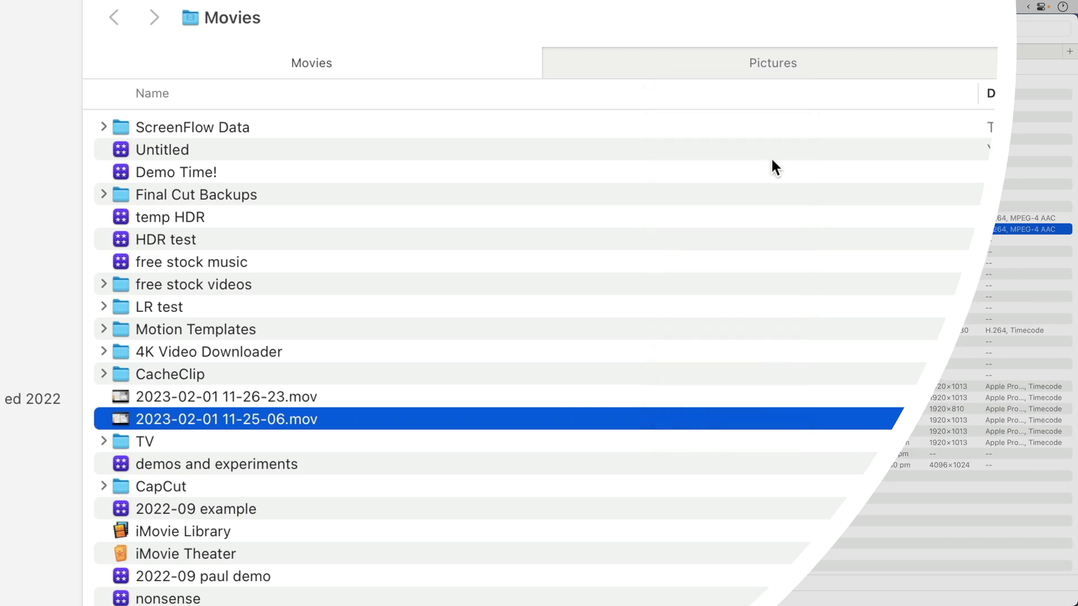
pyautogui.rightClick(767, 90)
pyautogui.click(820, 380)
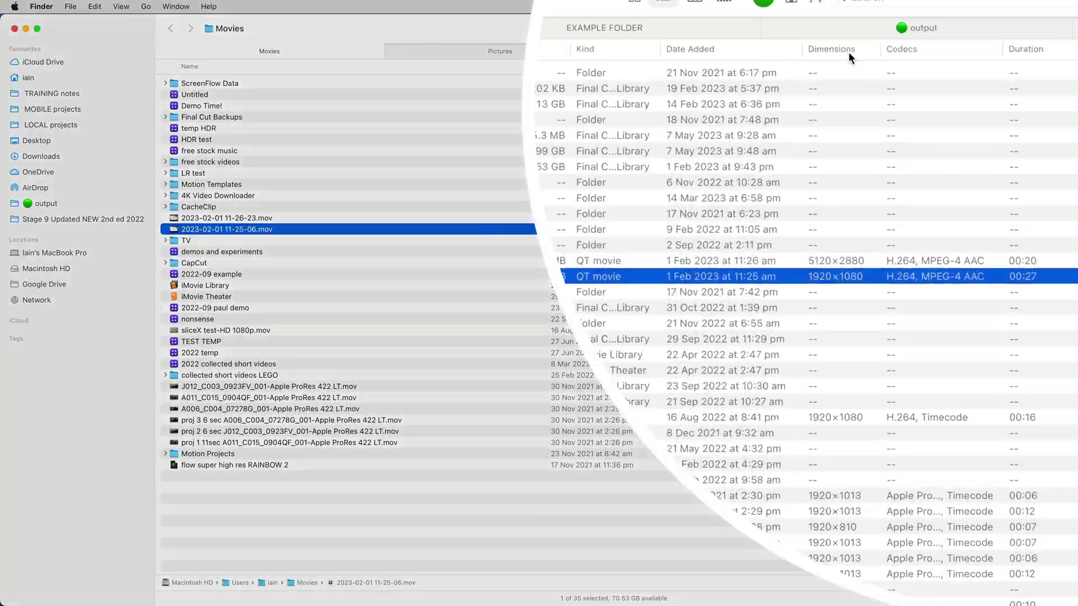
pyautogui.click(849, 53)
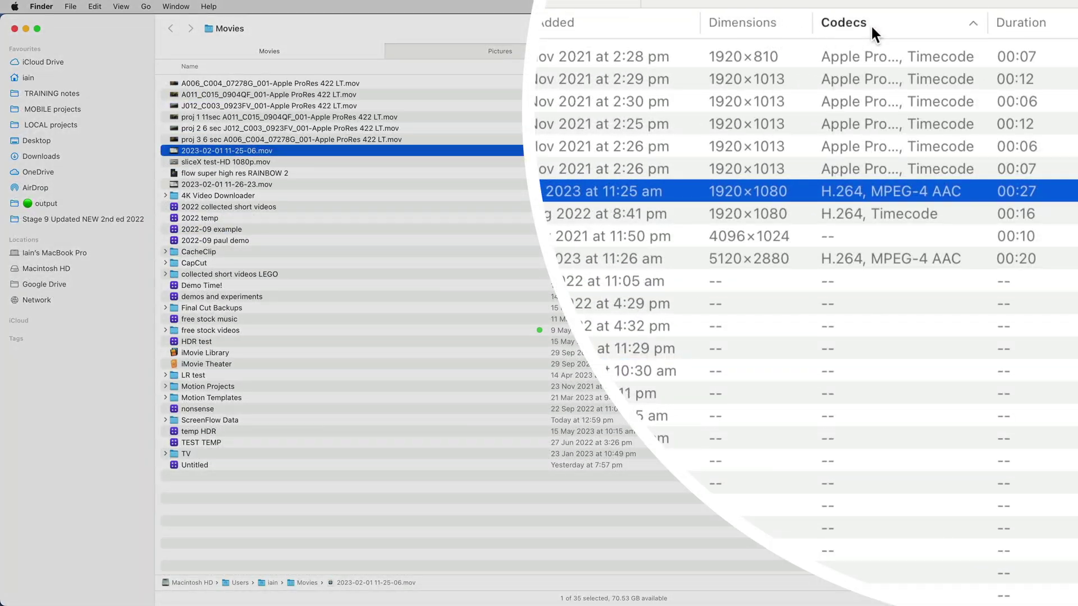
pyautogui.moveTo(992, 25); pyautogui.dragTo(1075, 25)
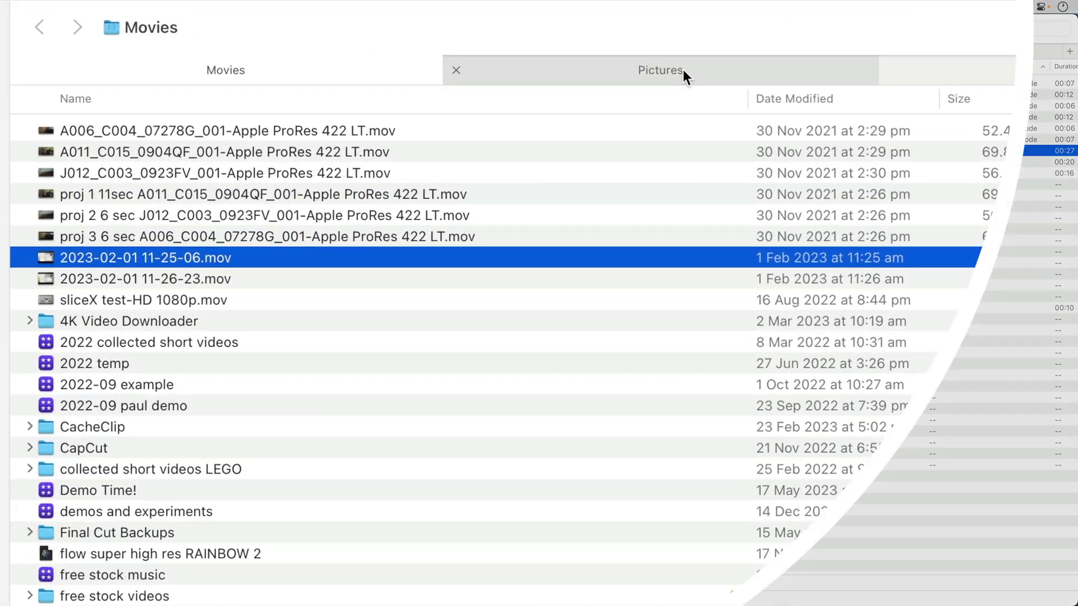
# Add Dimensions and Resolution columns in Pictures and check the logo PNG measures 512×512
pyautogui.click(557, 49)
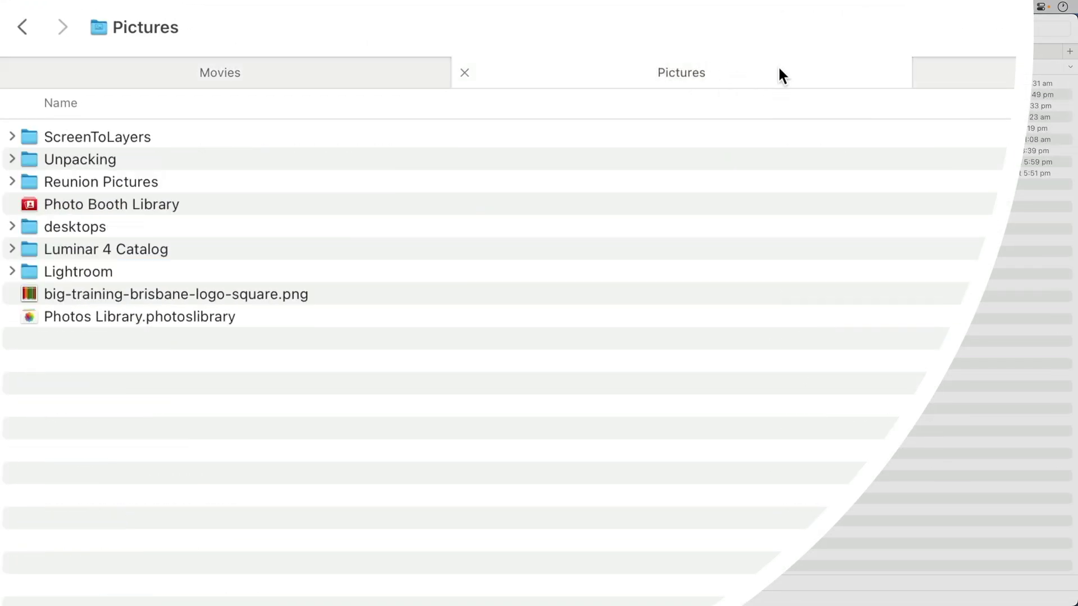
pyautogui.rightClick(680, 108)
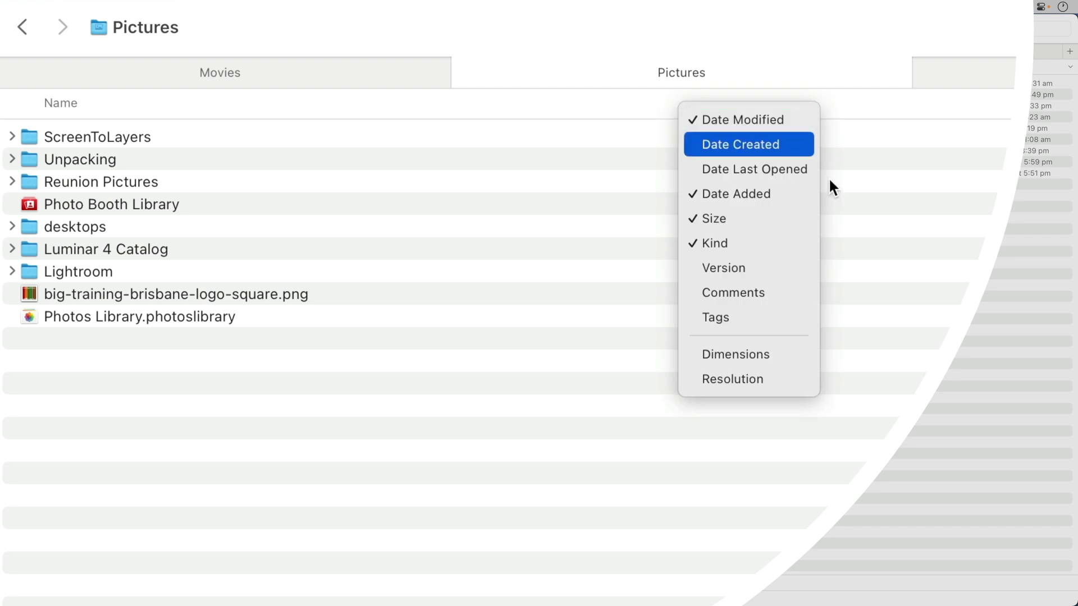
pyautogui.click(802, 355)
pyautogui.rightClick(621, 106)
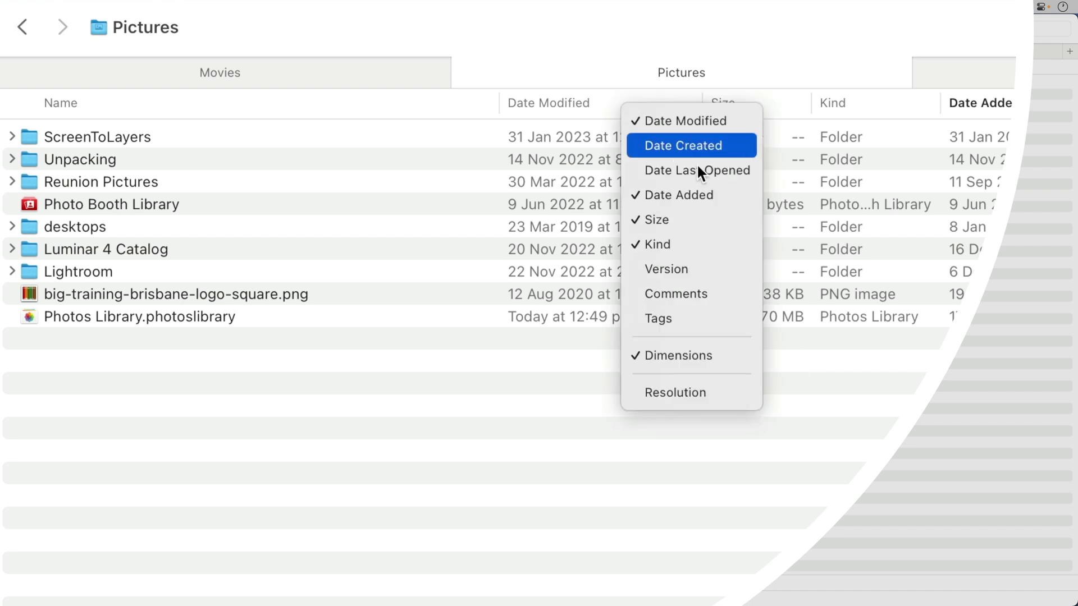
pyautogui.click(708, 397)
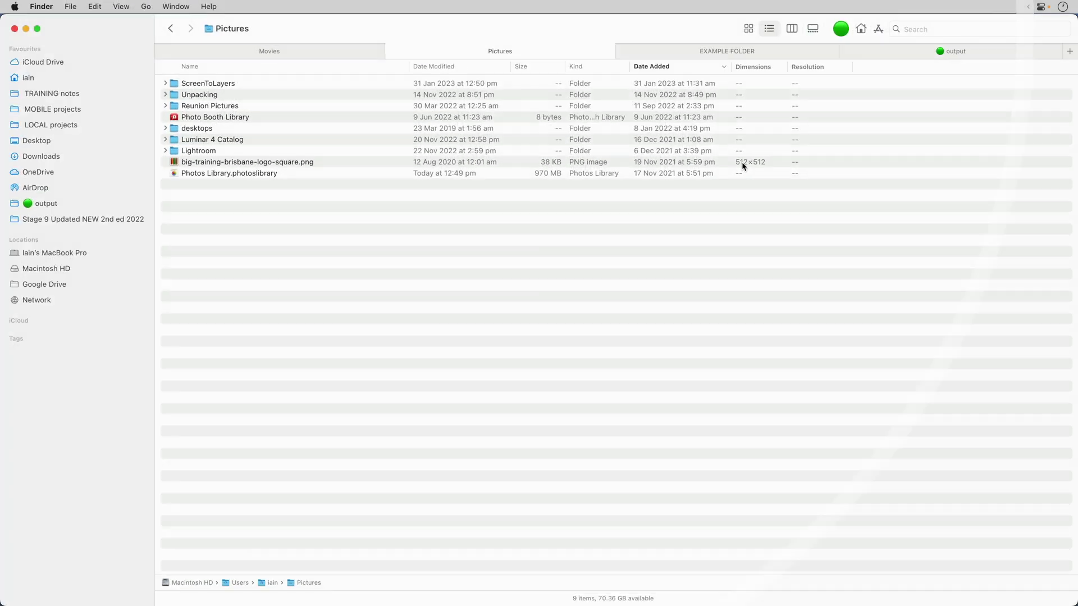
pyautogui.click(898, 294)
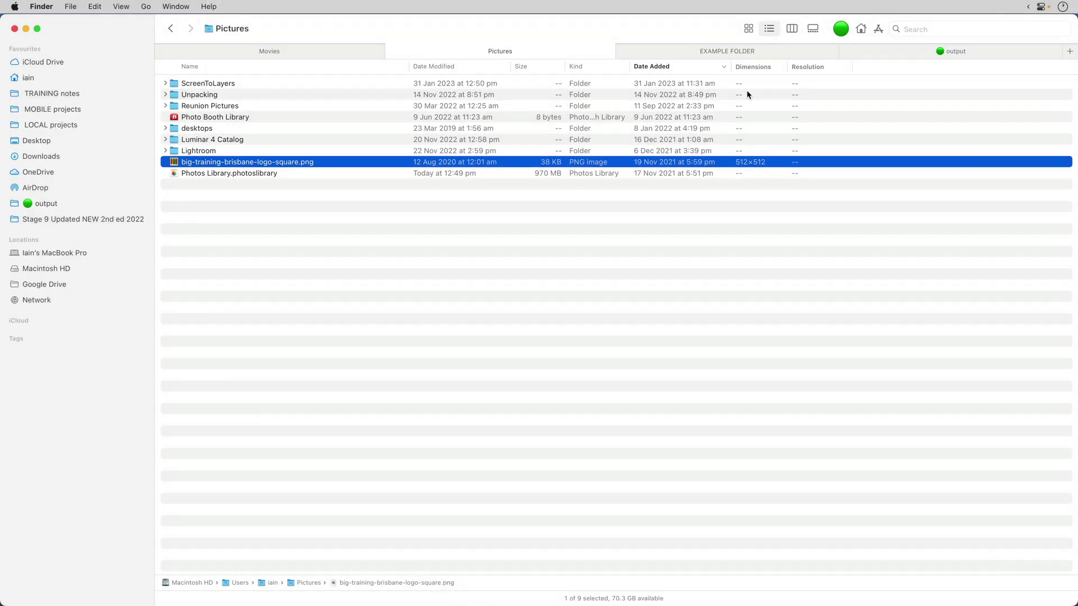
# Move all six files in EXAMPLE FOLDER into a new folder named 'funky name'
pyautogui.click(737, 53)
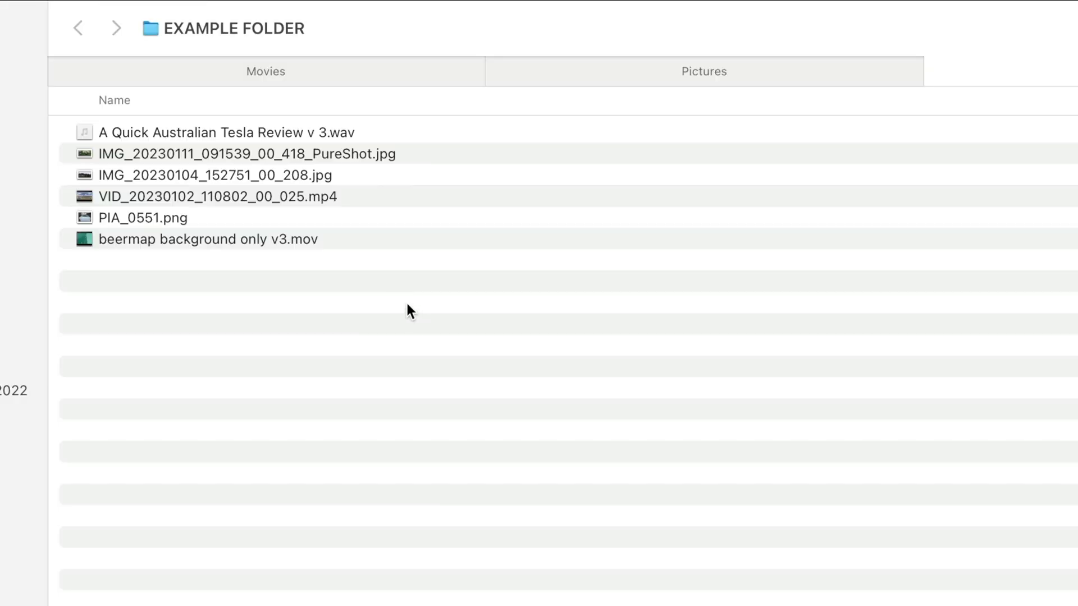
pyautogui.press('super+a')
pyautogui.rightClick(303, 143)
pyautogui.click(423, 163)
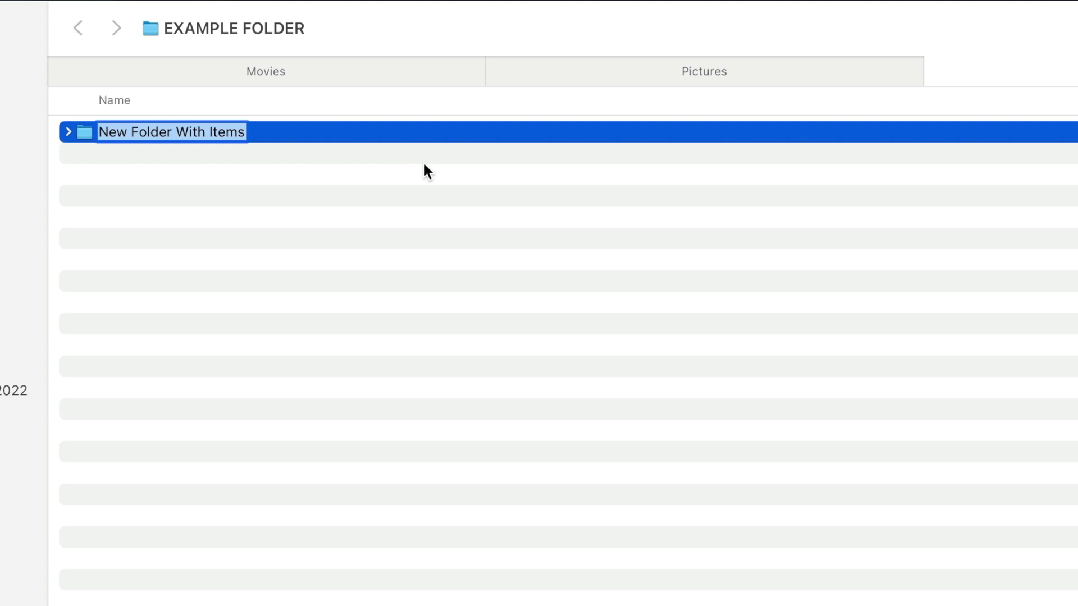
pyautogui.write('funky')
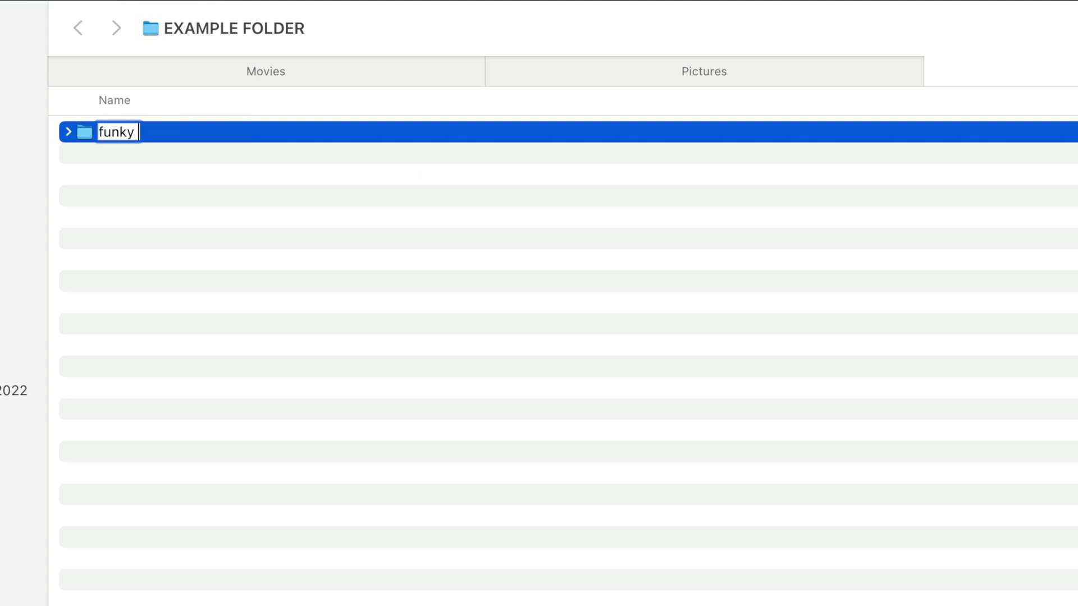
pyautogui.write(' name')
pyautogui.press('Return')
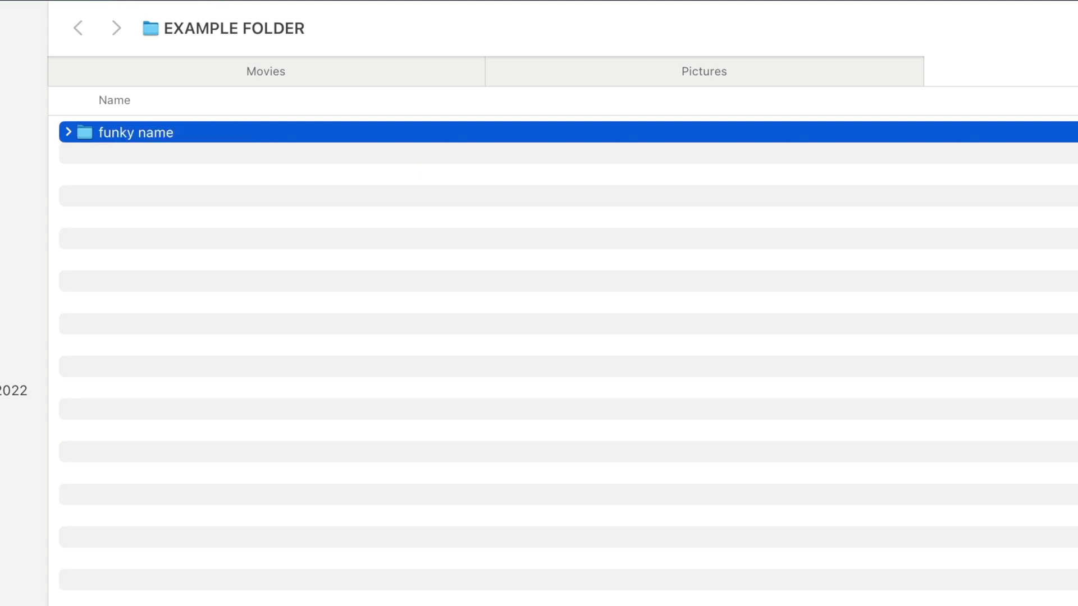
# Look inside the funky name folder and its column choices, then return to EXAMPLE FOLDER
pyautogui.doubleClick(166, 138)
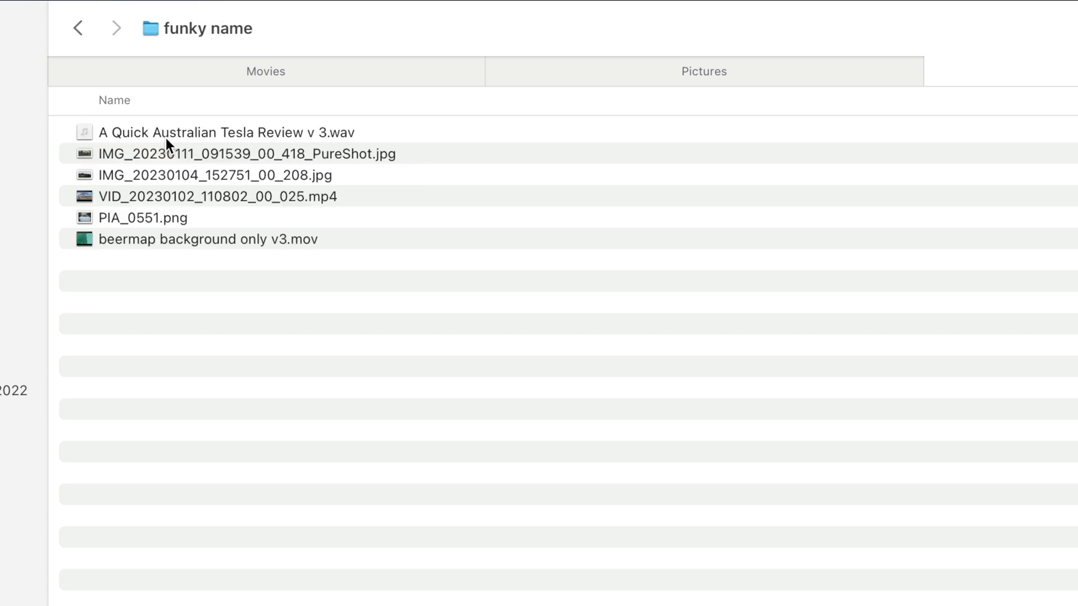
pyautogui.rightClick(590, 103)
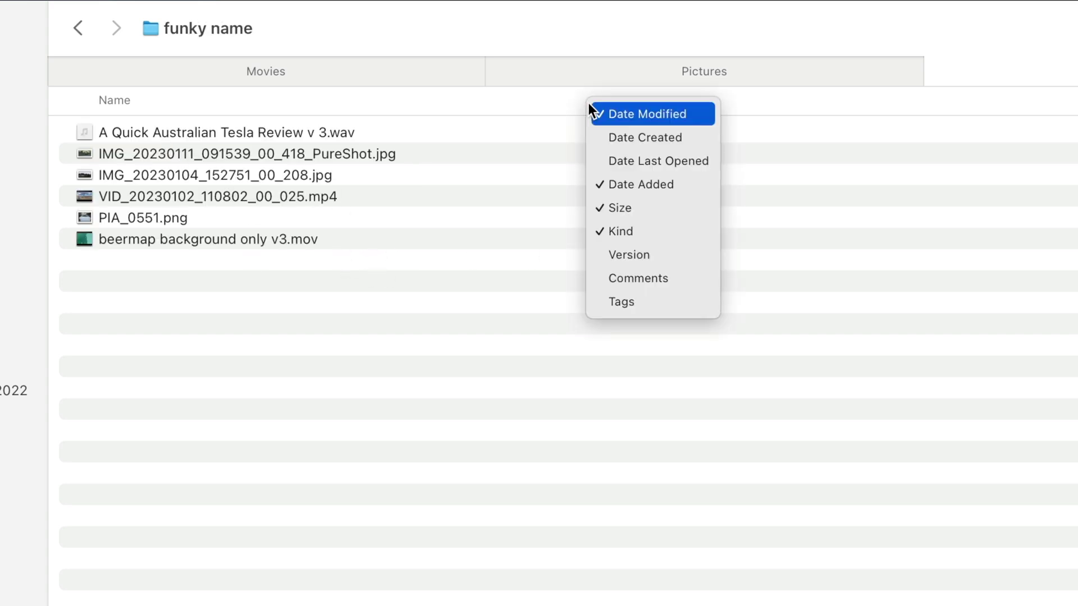
pyautogui.click(945, 251)
pyautogui.click(76, 26)
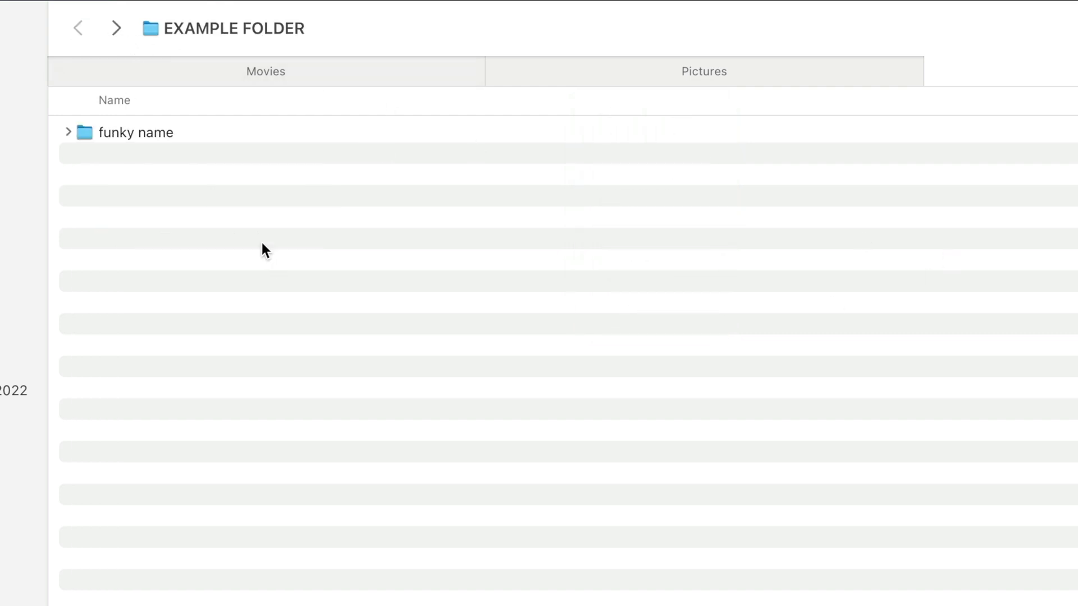
# Rename the funky name folder to 'Movies' and open it
pyautogui.click(157, 133)
pyautogui.press('Return')
pyautogui.write('Movies')
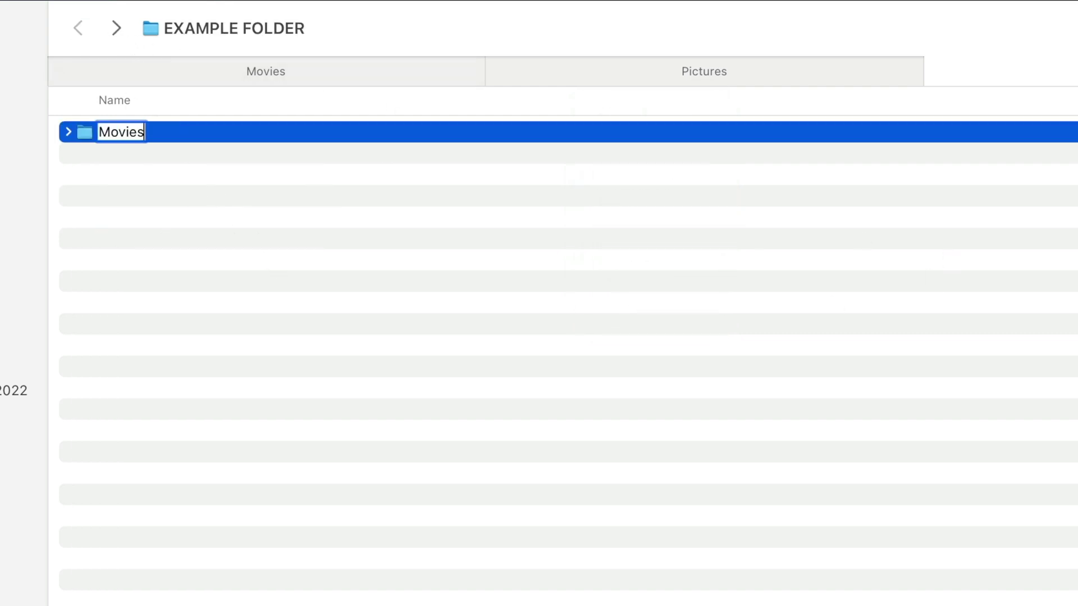
pyautogui.doubleClick(110, 132)
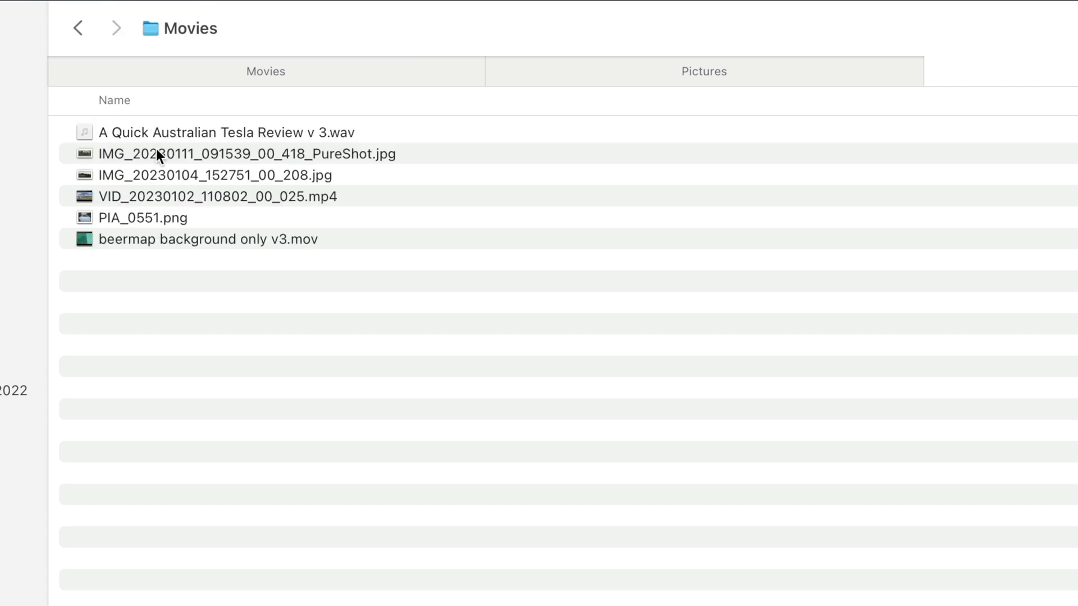
# Add Dimensions, Duration, Title and Codecs columns, autofitting the Codecs and Title widths
pyautogui.rightClick(335, 111)
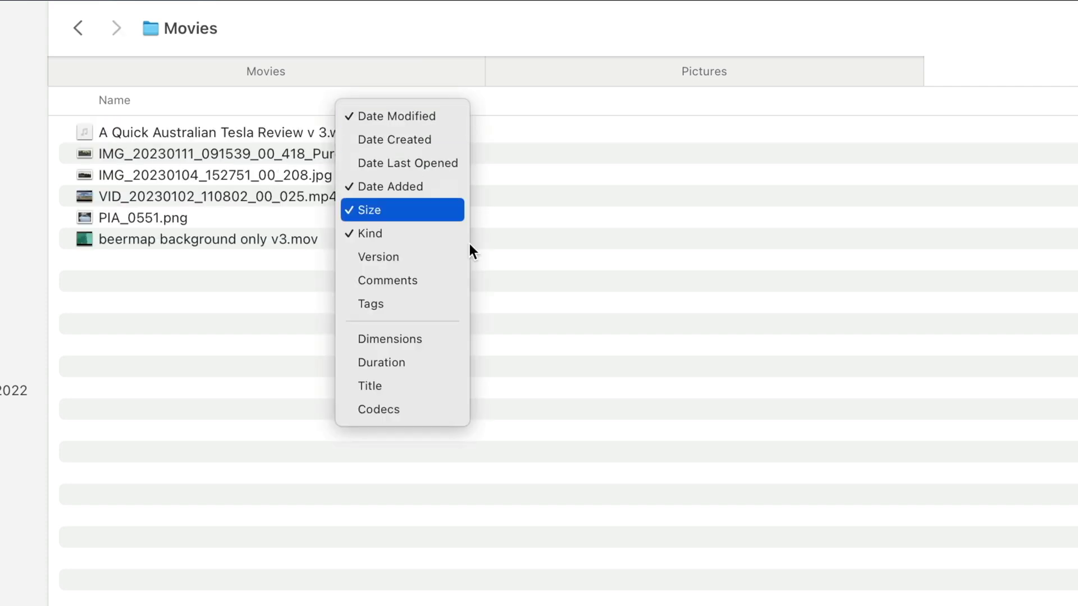
pyautogui.click(452, 338)
pyautogui.rightClick(455, 103)
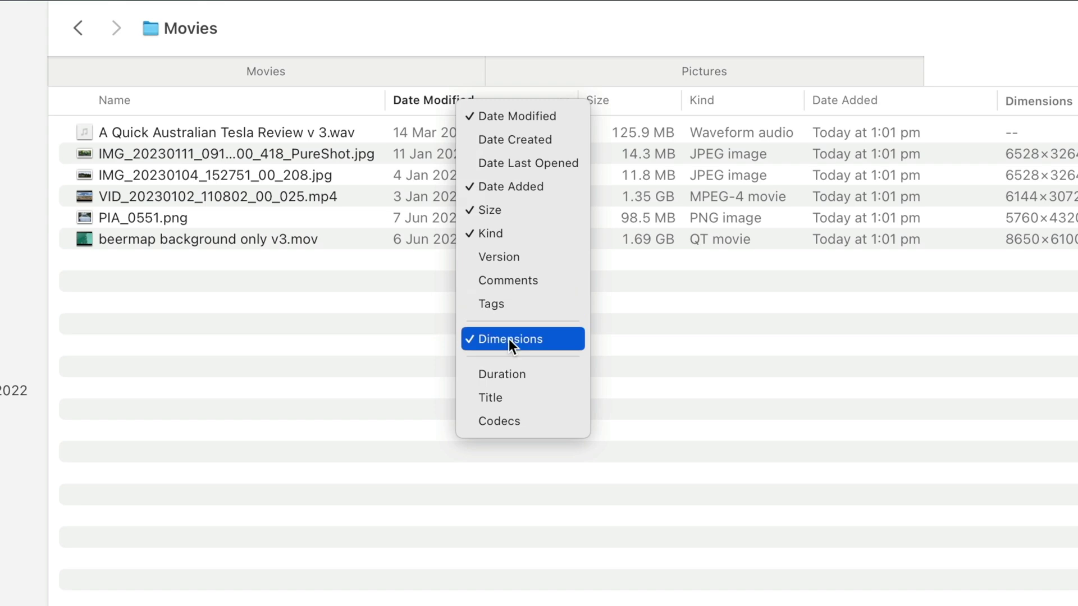
pyautogui.click(517, 369)
pyautogui.rightClick(503, 96)
pyautogui.click(572, 391)
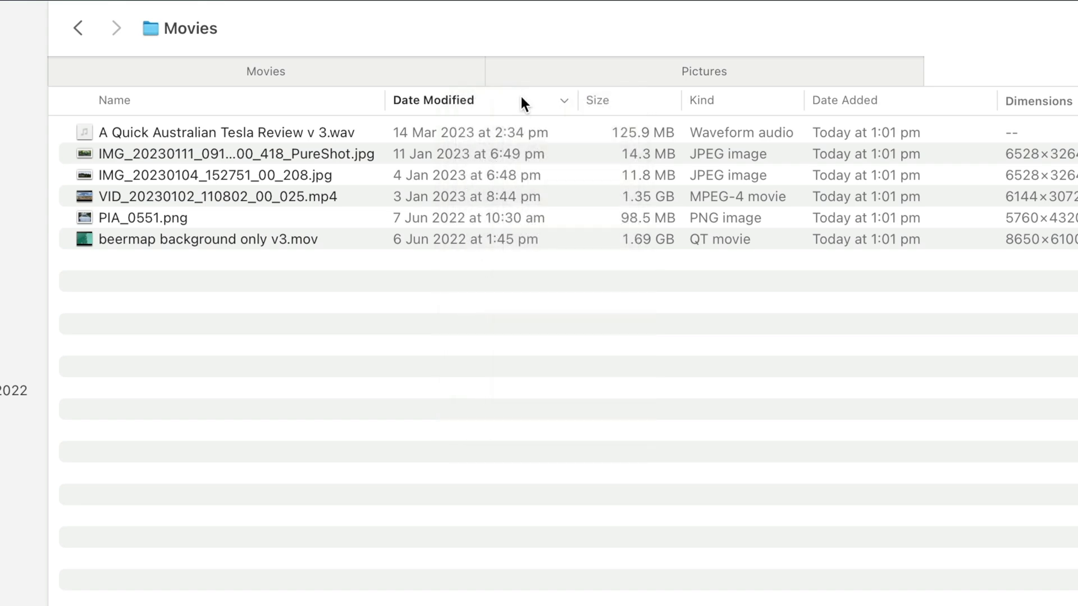
pyautogui.rightClick(521, 95)
pyautogui.click(579, 417)
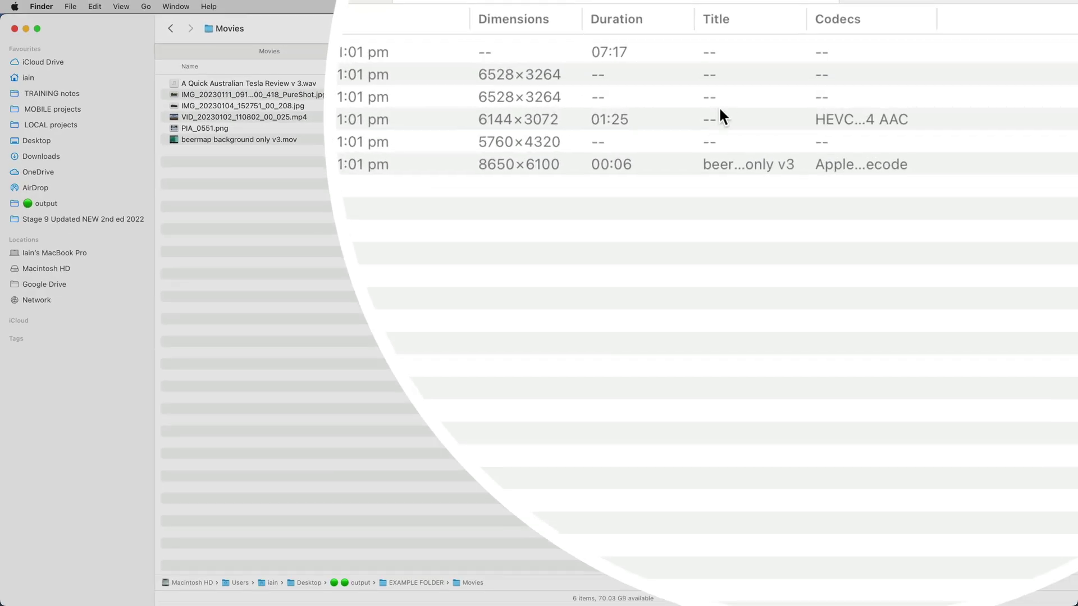
pyautogui.doubleClick(936, 18)
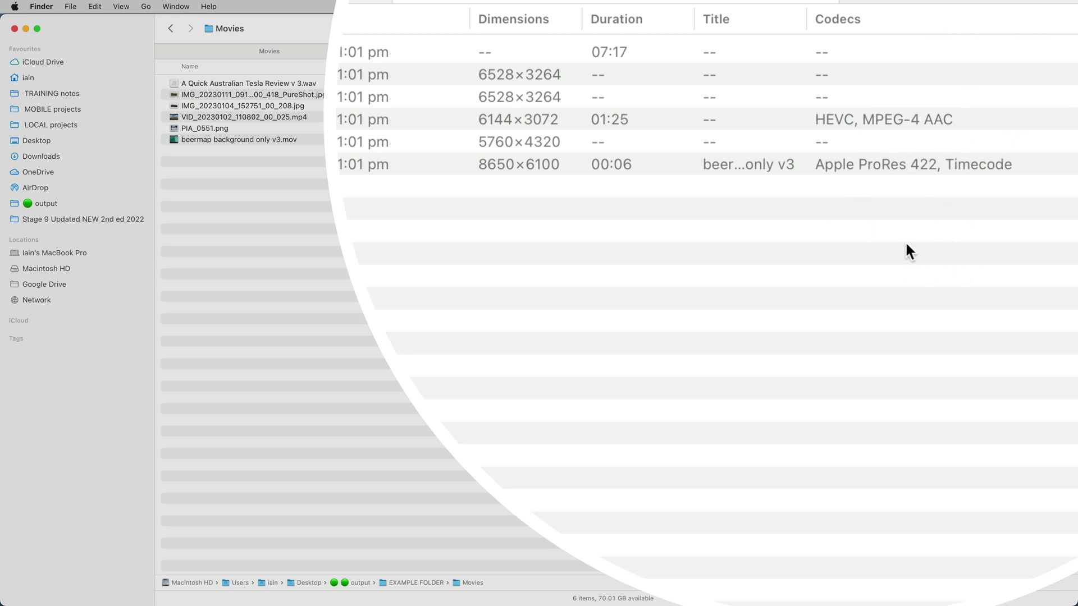
pyautogui.doubleClick(809, 21)
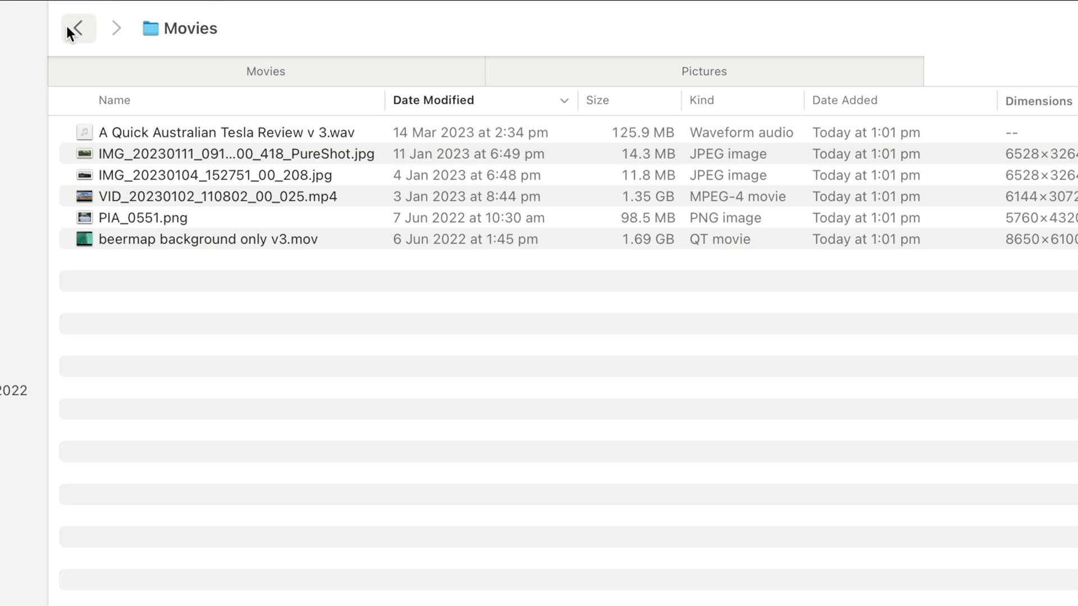
# Undo the rename so the folder is 'funky name' again, and open it
pyautogui.click(68, 29)
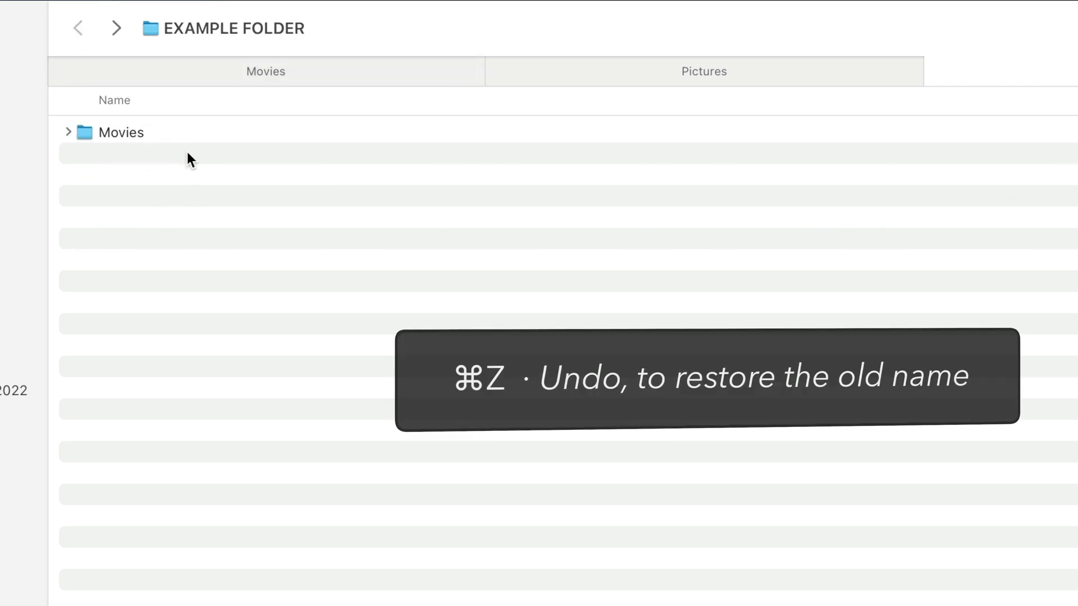
pyautogui.press('super+z')
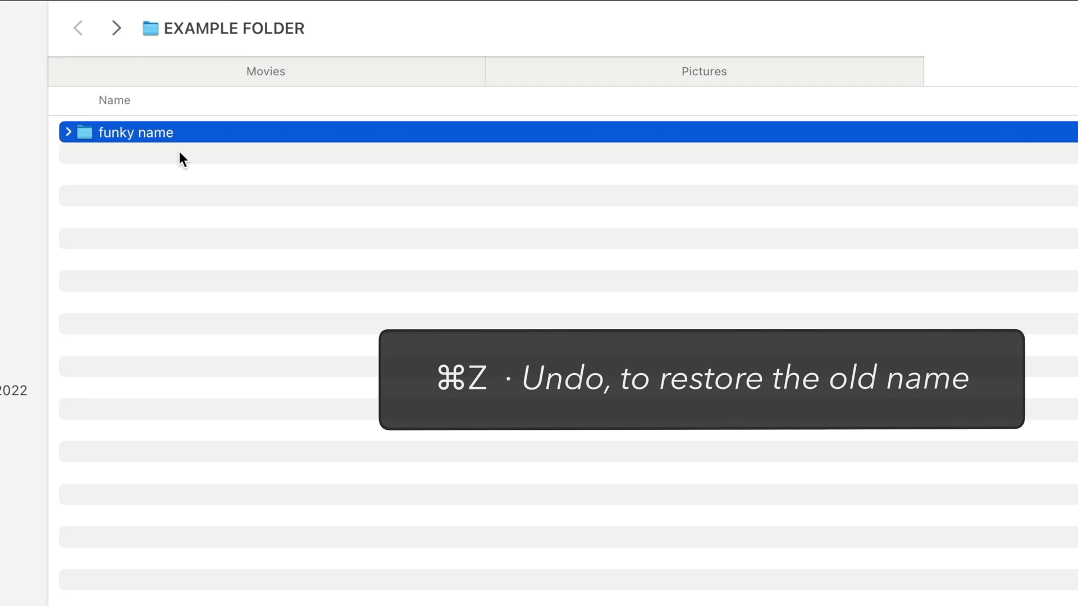
pyautogui.doubleClick(159, 135)
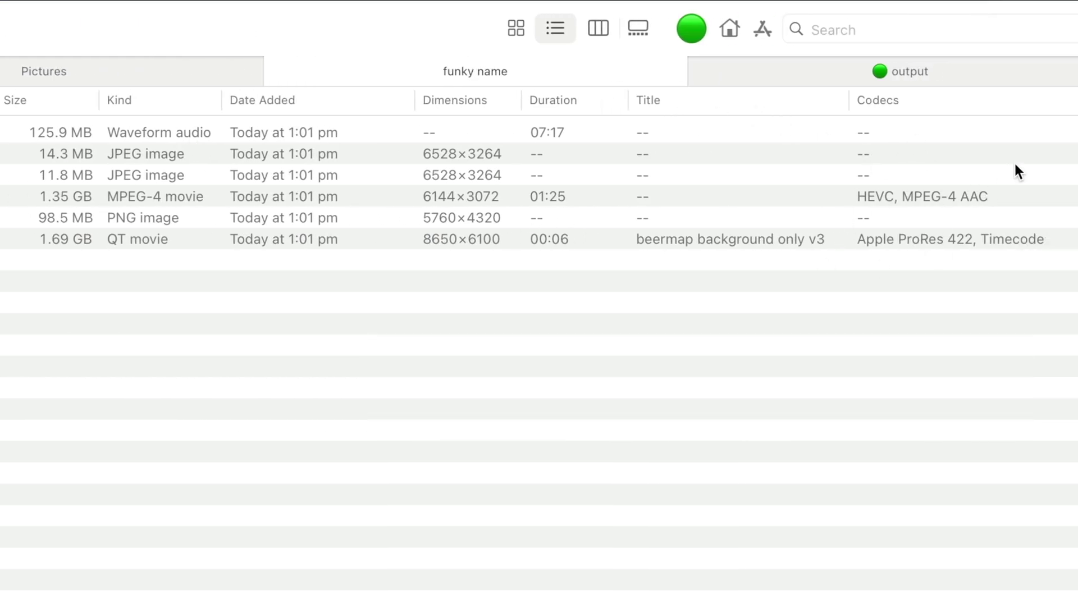
# Sort the files by Dimensions descending, putting 8650×6100 first
pyautogui.click(466, 102)
pyautogui.click(548, 101)
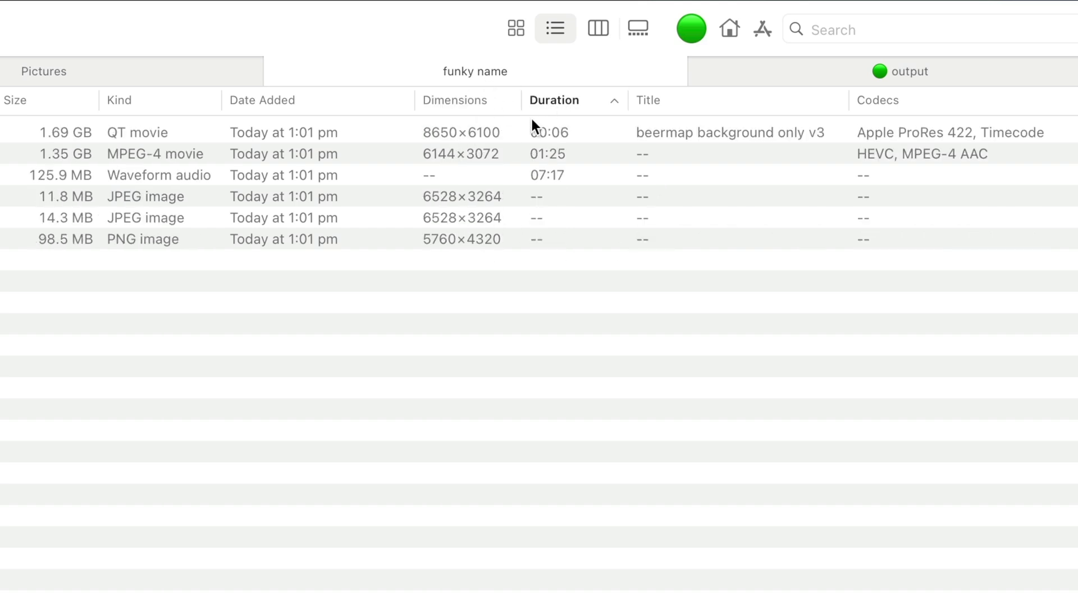
pyautogui.click(484, 109)
pyautogui.click(487, 104)
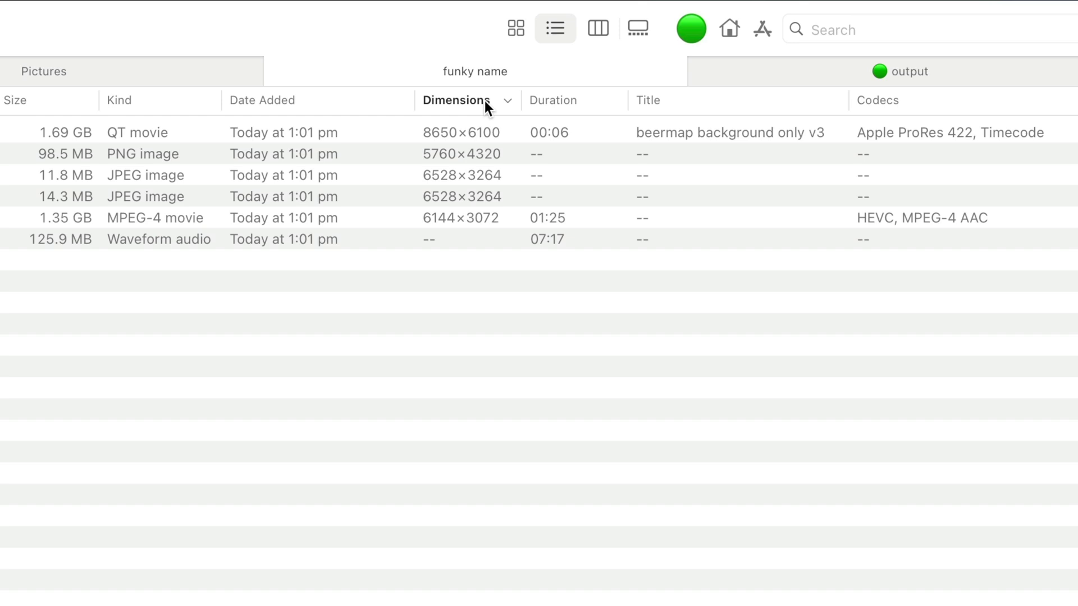